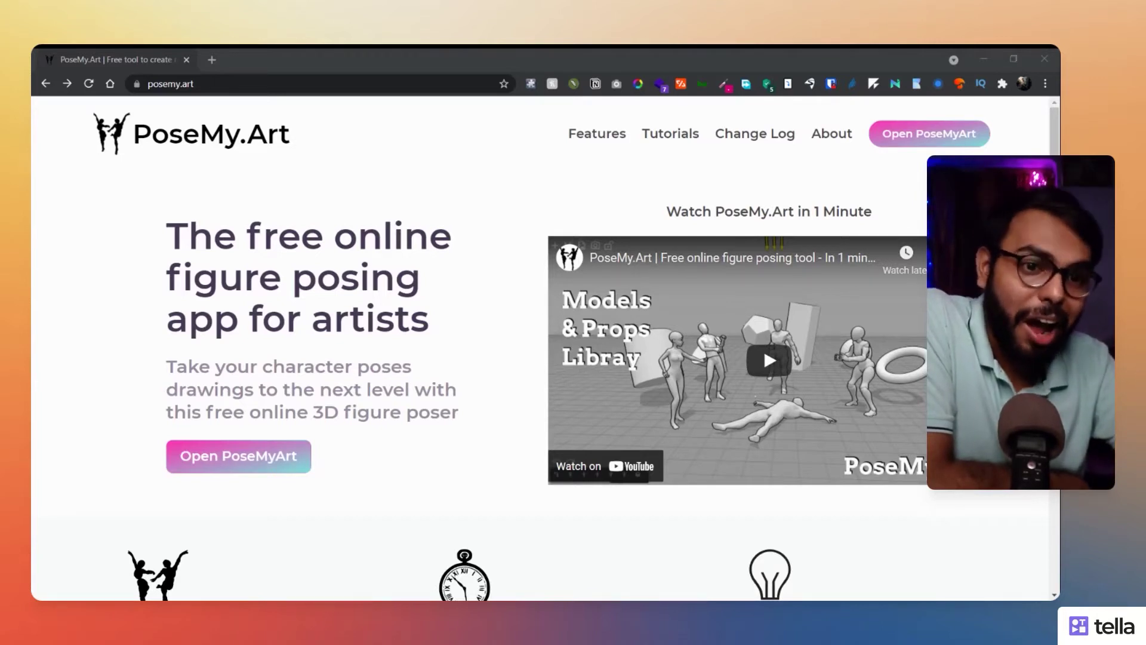
Launch the PoseMy.Art posing editor from the home page to get a default T-posed mannequin.
click(344, 574)
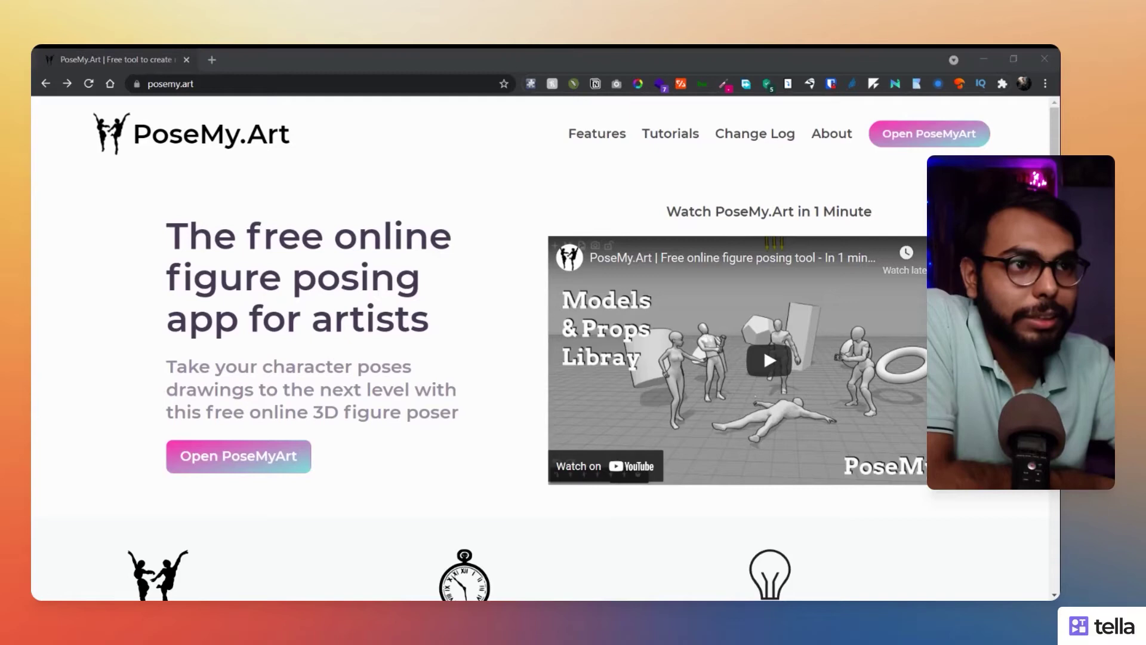
click(655, 98)
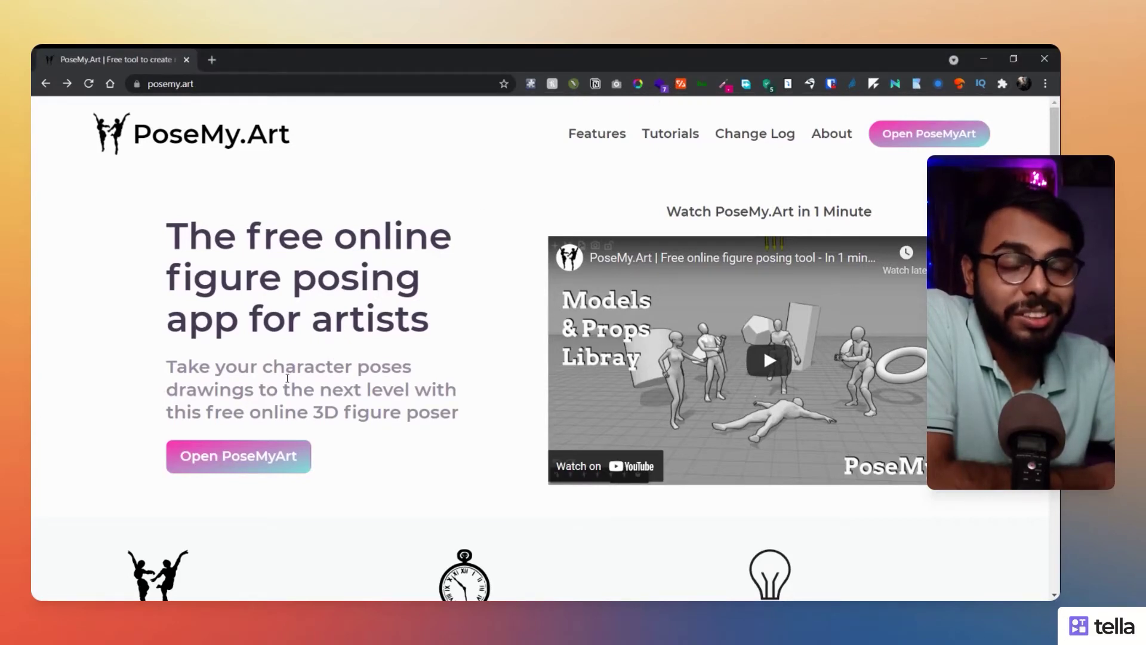
scroll(287, 378, down, 1)
scroll(288, 382, up, 1)
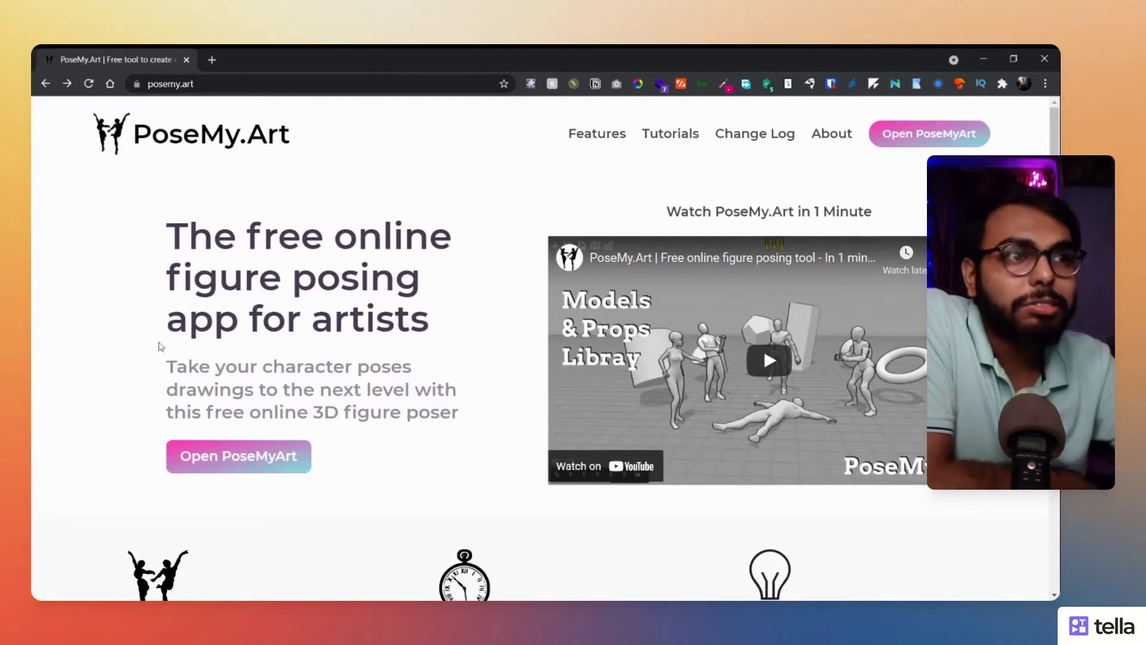
click(281, 472)
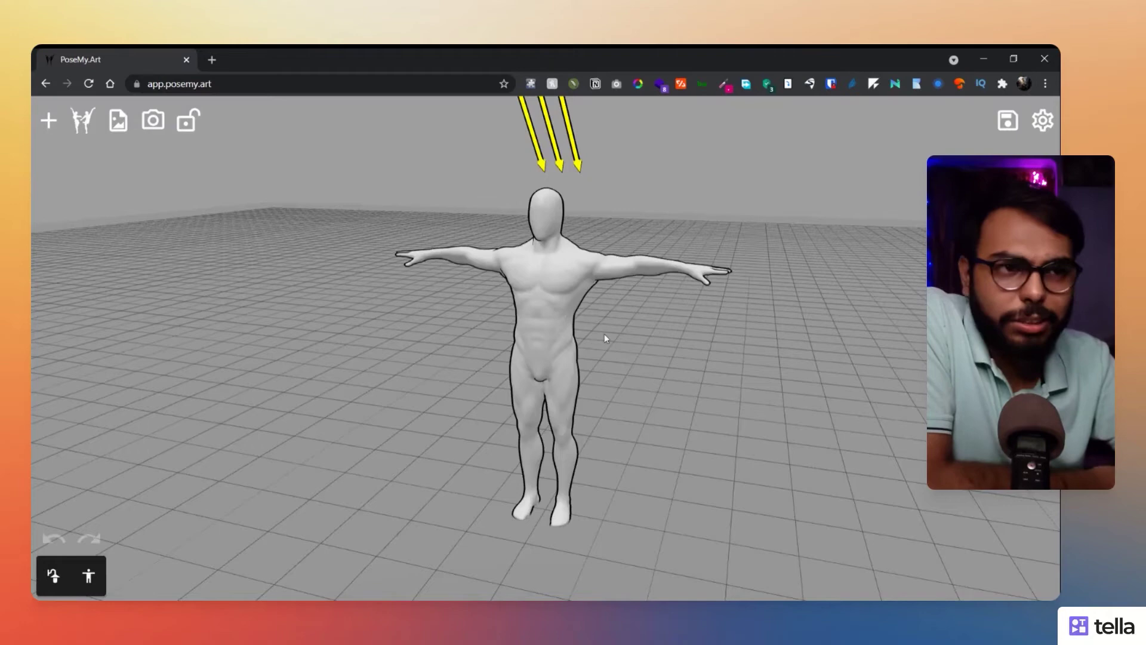
Orbit the camera to view the T-posed mannequin from behind and from a high angle.
drag(798, 353, 493, 348)
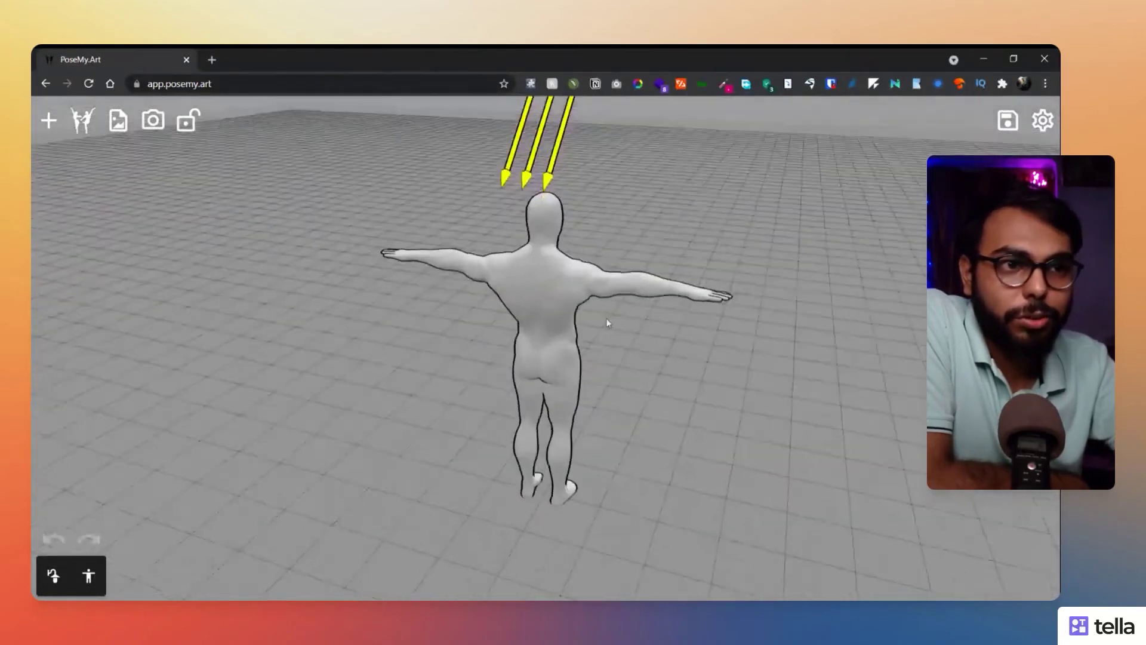
drag(607, 322, 615, 376)
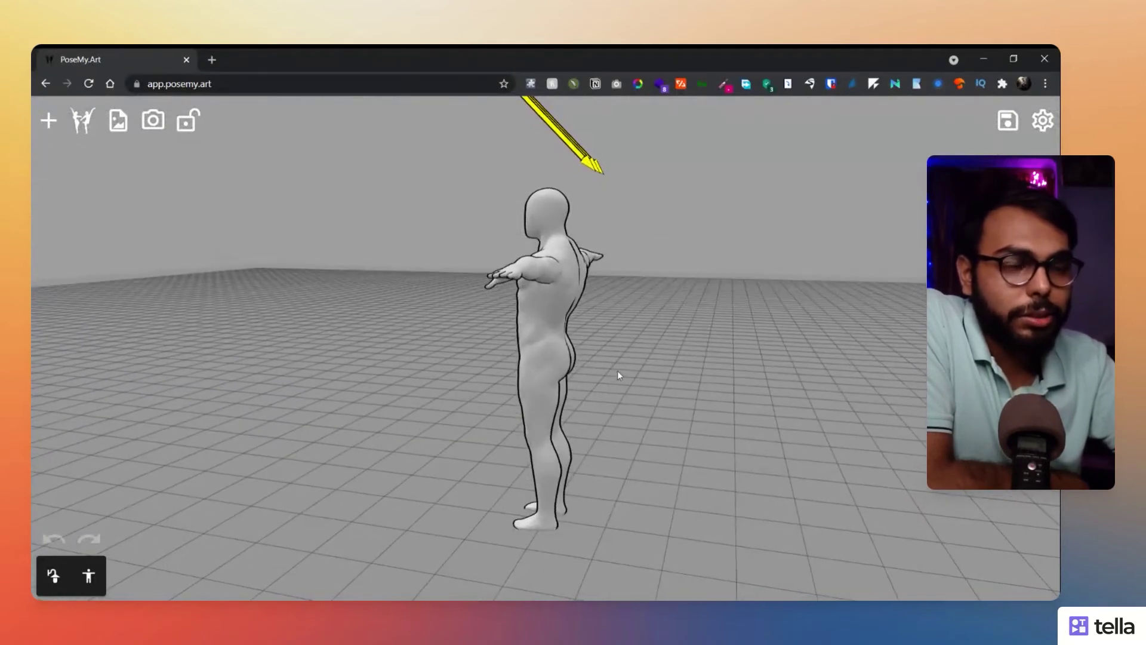
Select the mannequin and rotate it with the ring gizmo to face away.
click(543, 288)
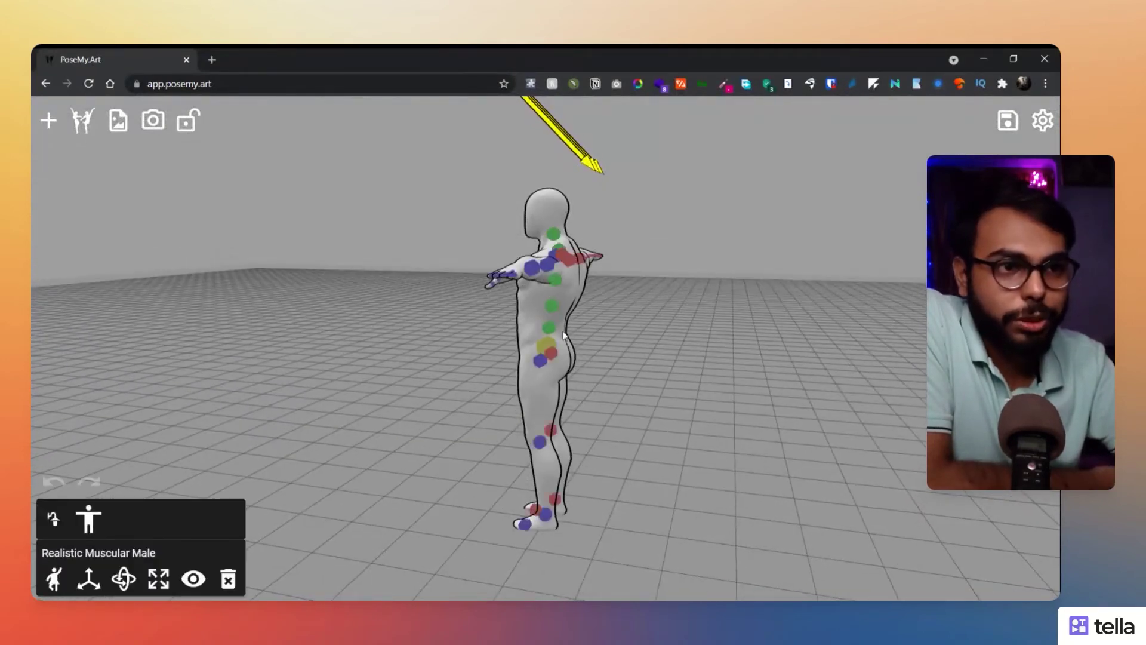
click(594, 345)
click(546, 351)
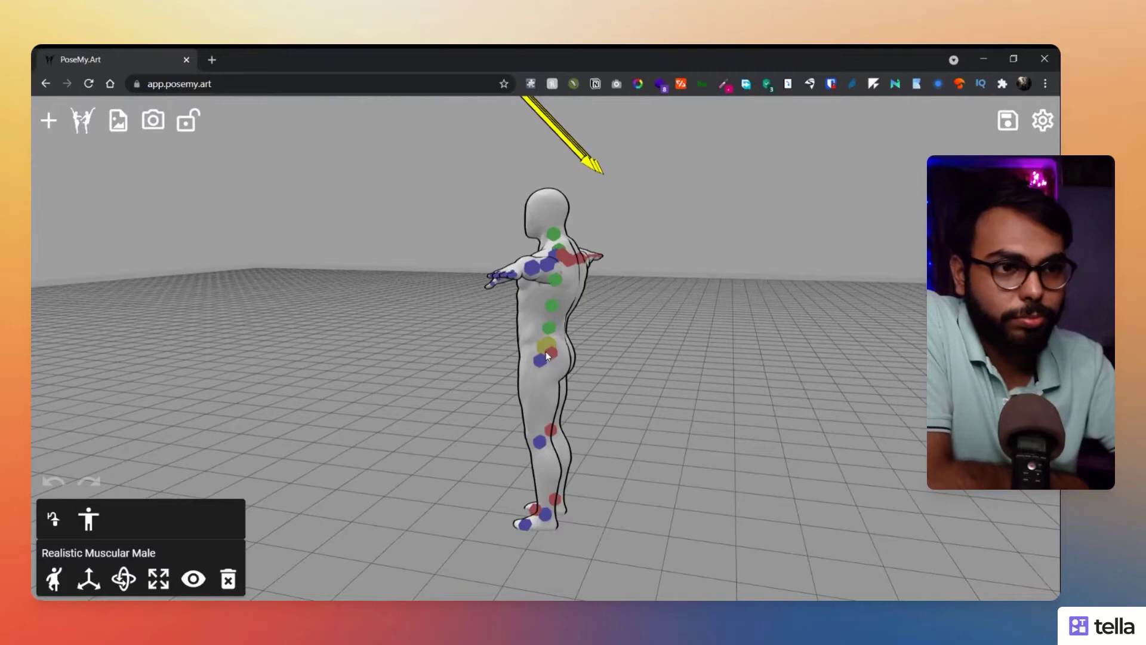
drag(600, 358, 659, 464)
click(562, 344)
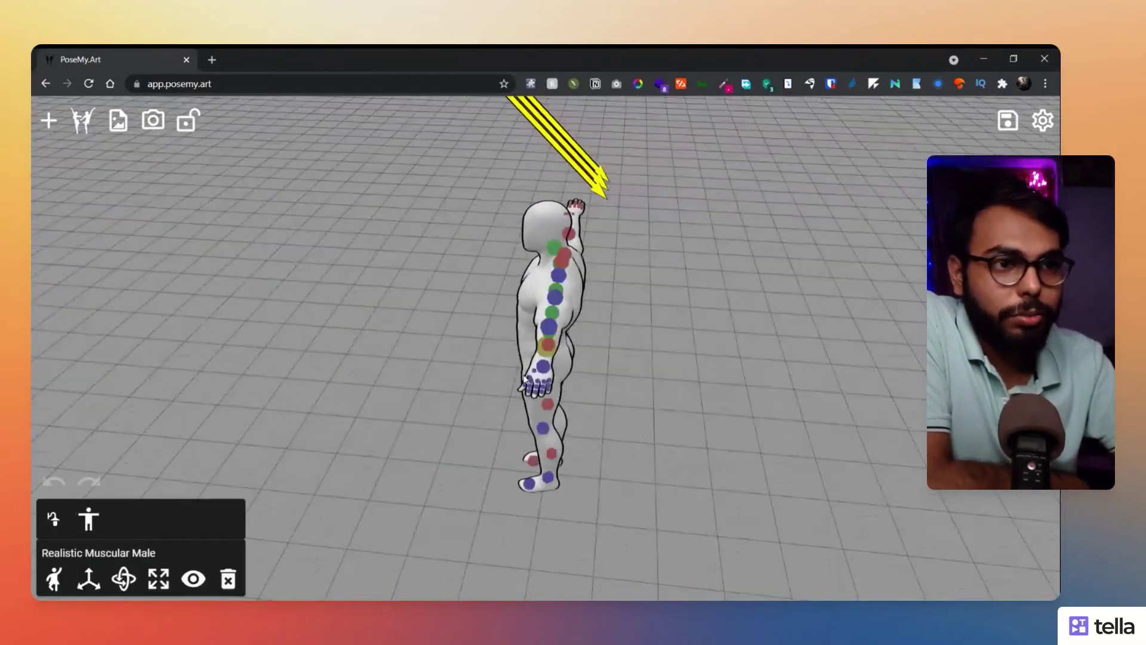
drag(563, 343, 591, 345)
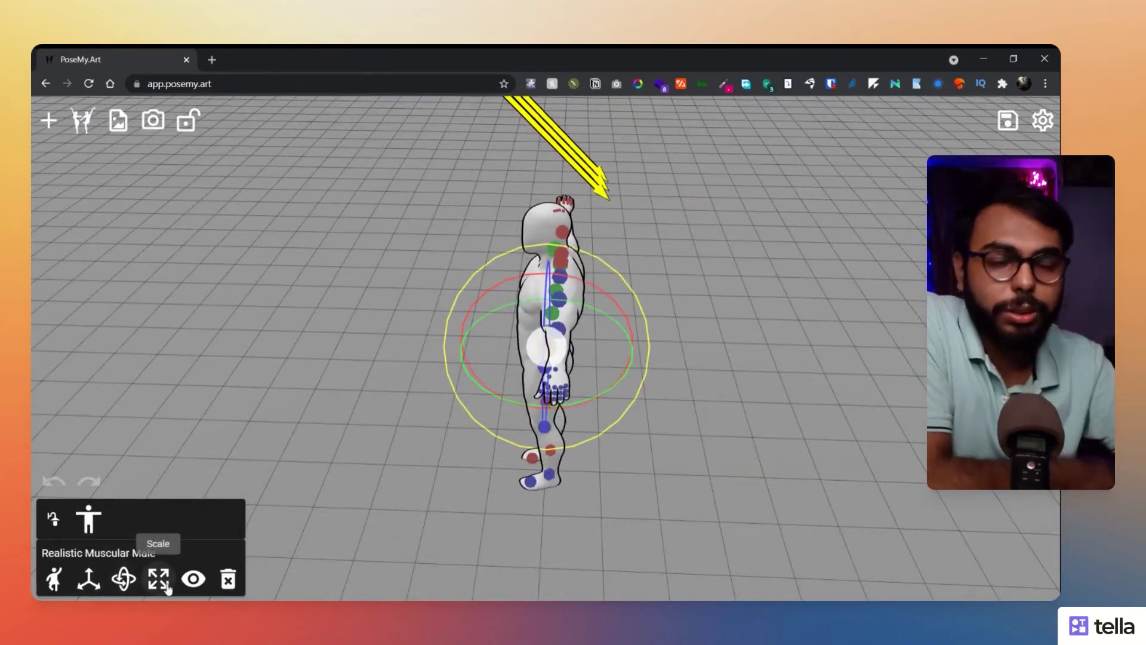
Move the mannequin toward the right of the scene and select the directional light.
click(88, 578)
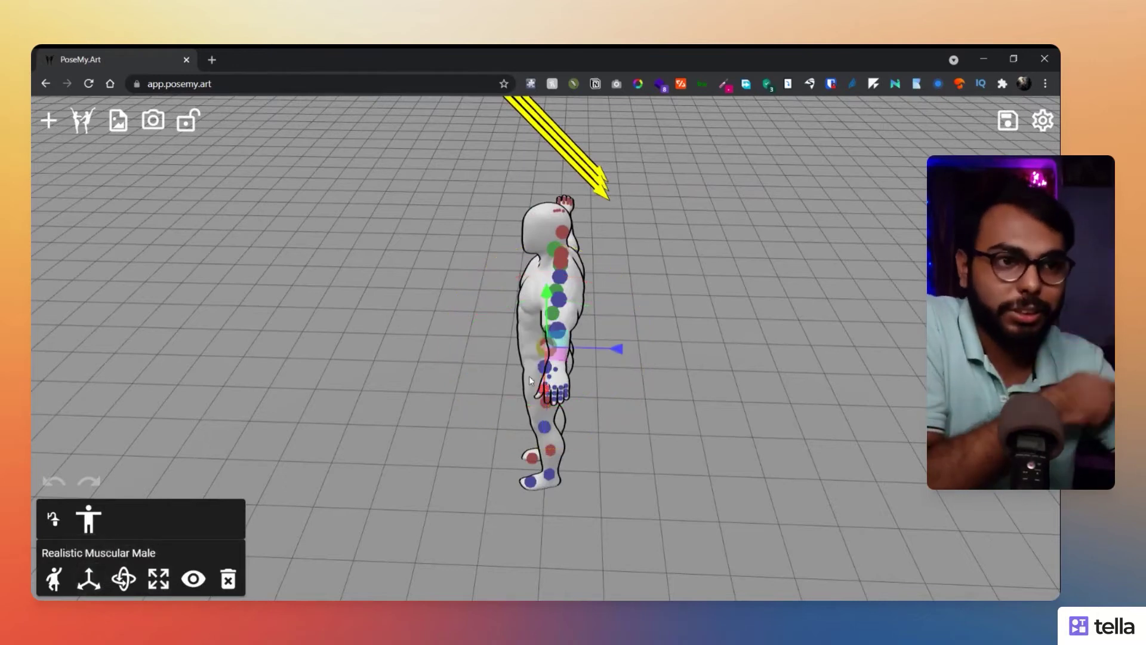
drag(530, 380, 750, 349)
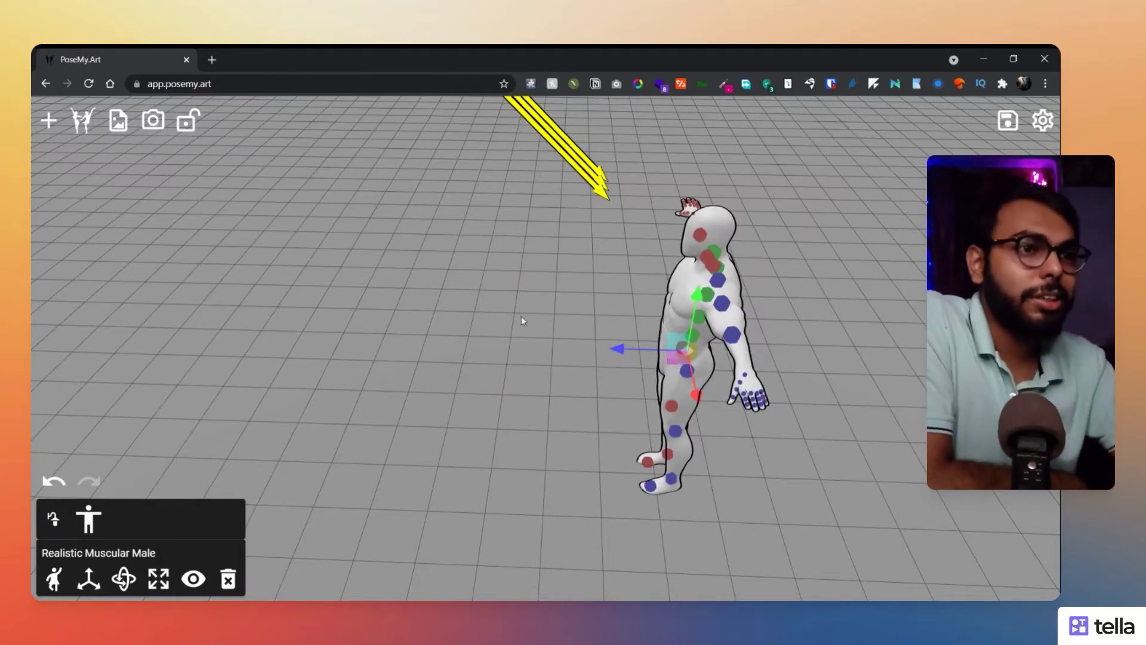
drag(561, 273, 539, 182)
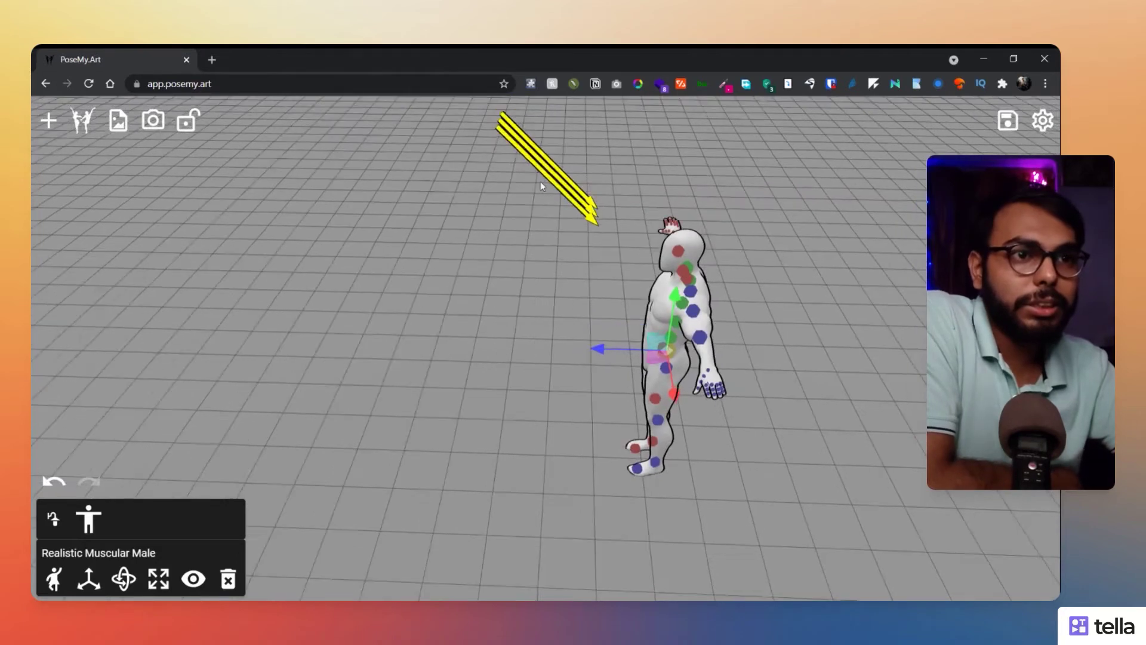
click(556, 178)
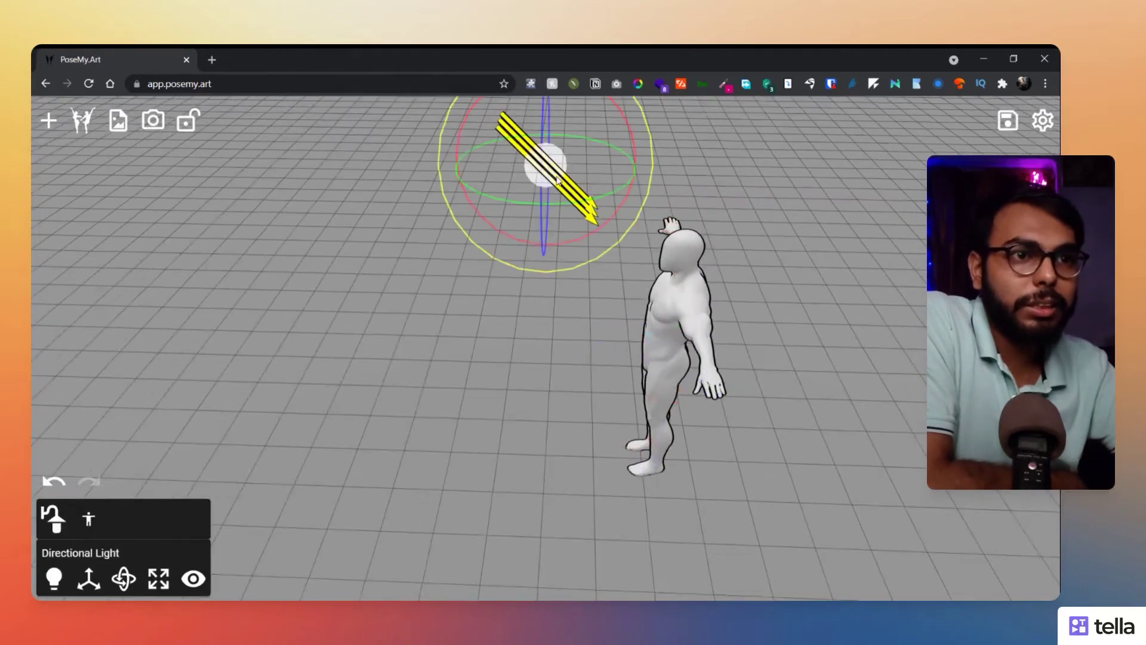
Raise the directional light's intensity and switch on Shadows in the scene settings.
click(58, 575)
drag(73, 571, 114, 573)
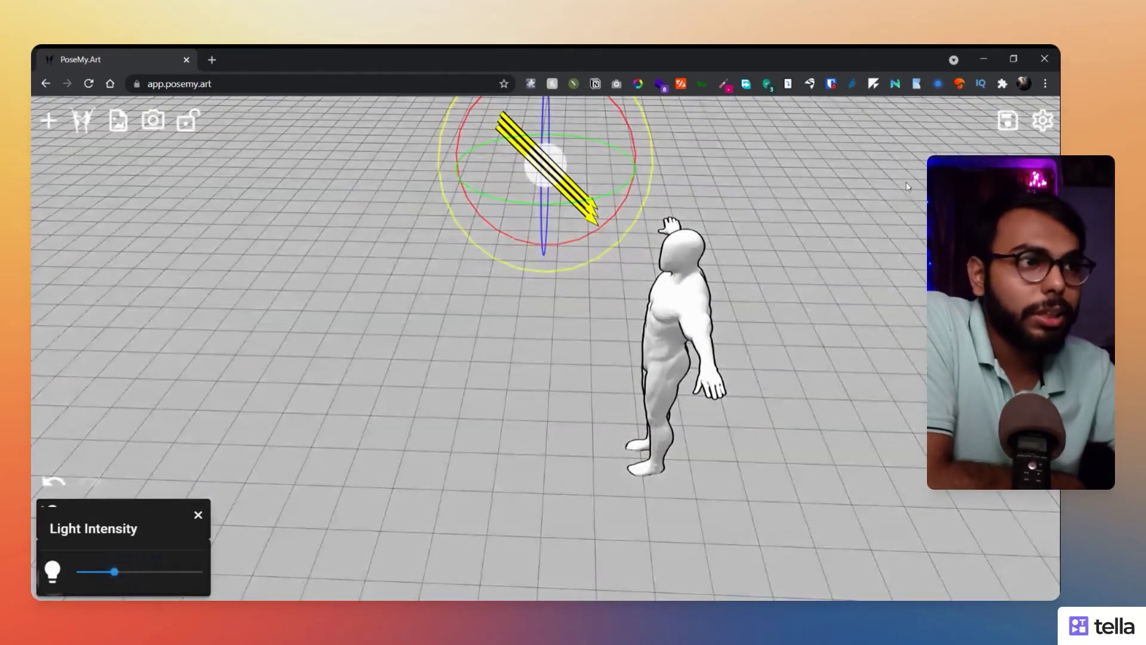
click(1044, 115)
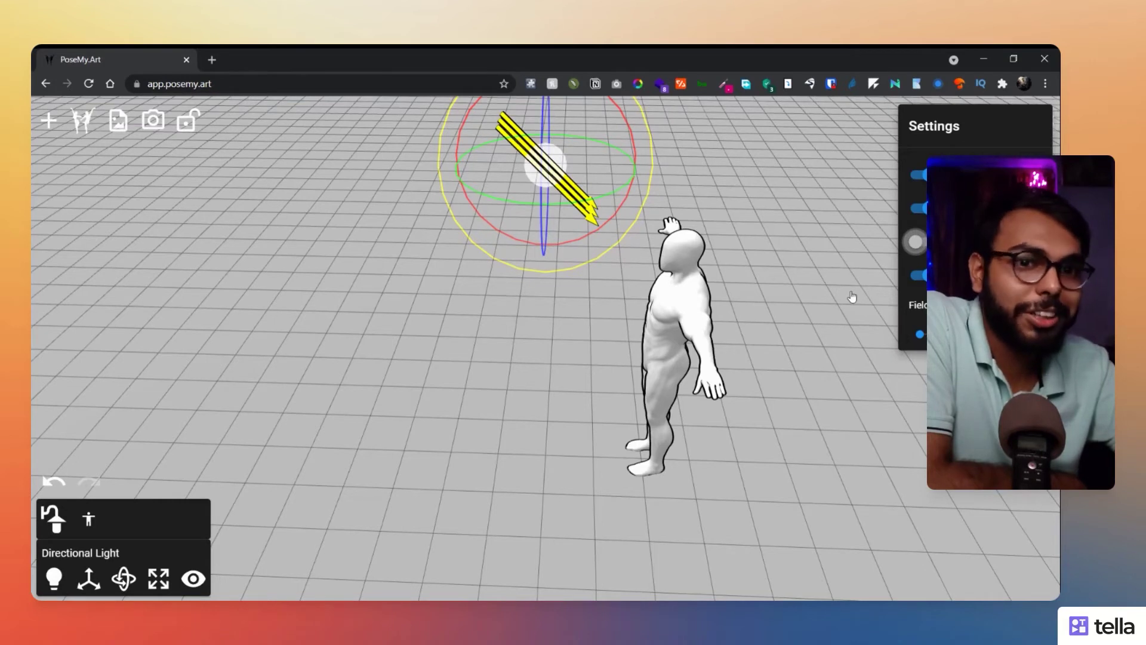
click(915, 241)
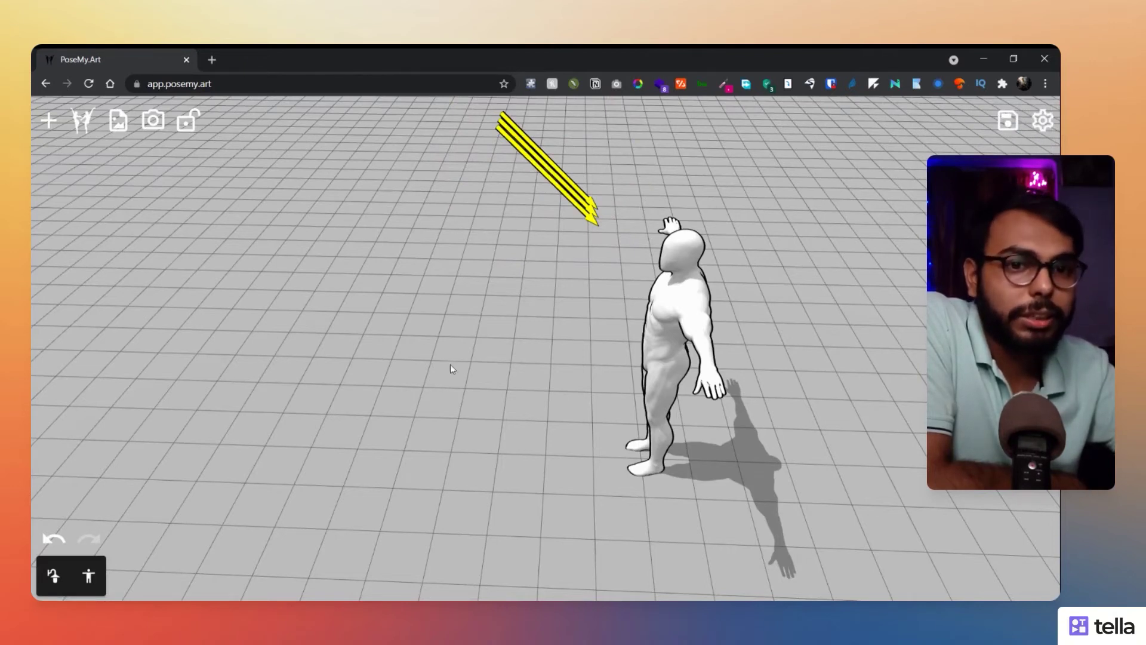
Zoom out and select the Realistic Muscular Male figure to show its joint handles and tools.
scroll(249, 339, down, 1)
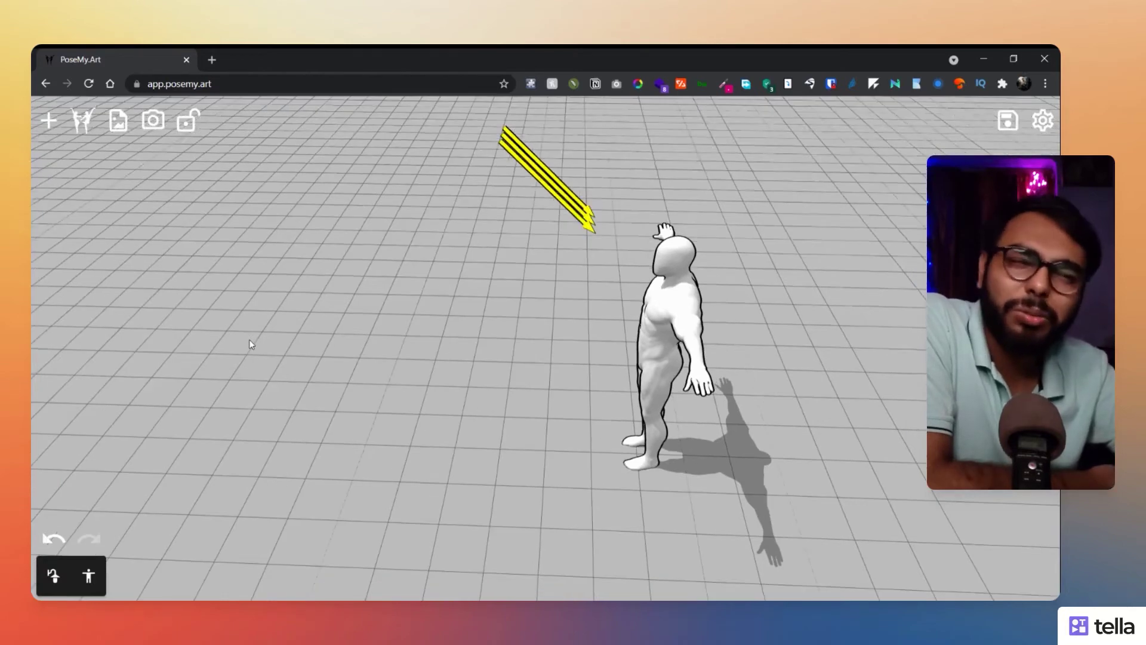
scroll(290, 353, down, 1)
scroll(290, 354, down, 1)
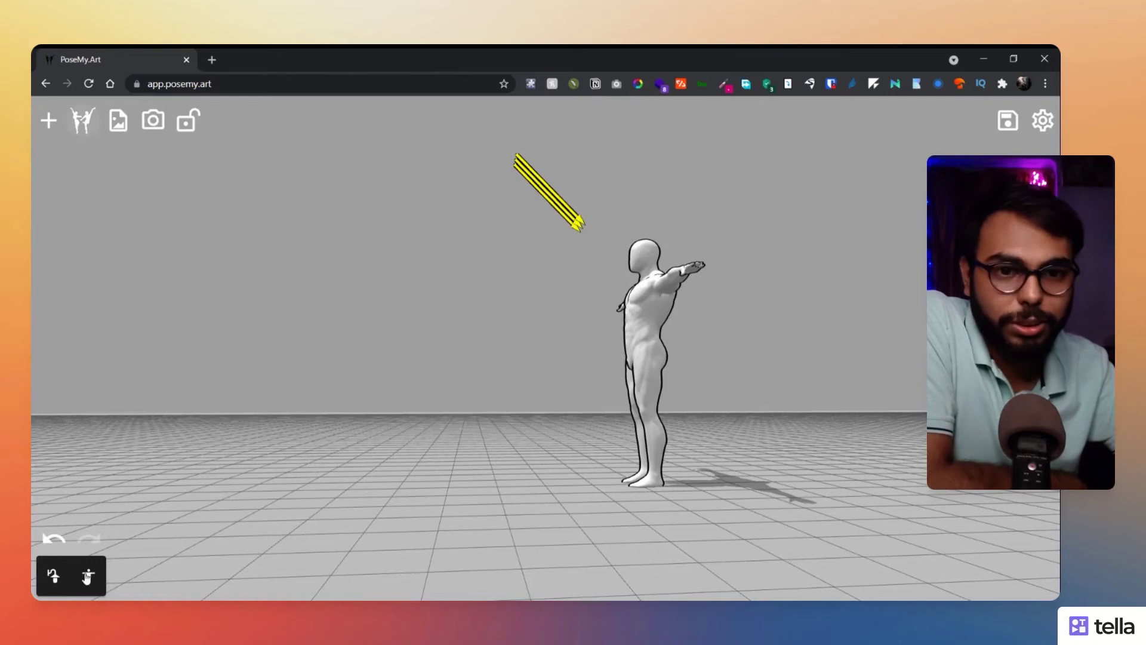
click(659, 351)
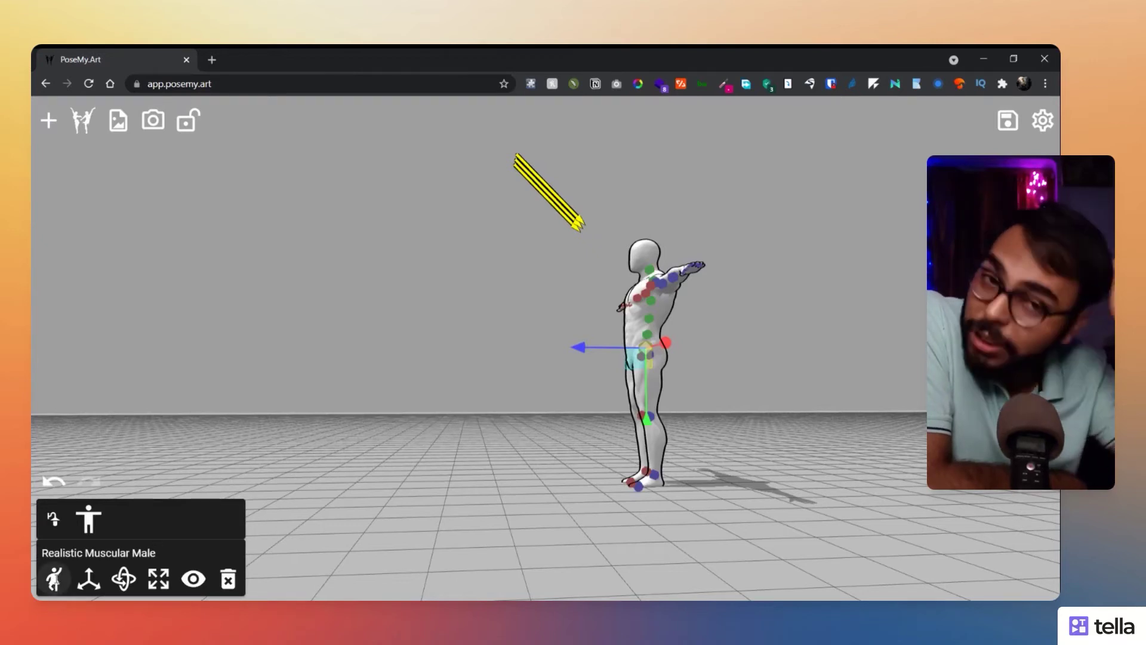
Apply the Combat pose '2hand Idle - Two Handed Weapon Stance' from Animations & Poses.
click(54, 577)
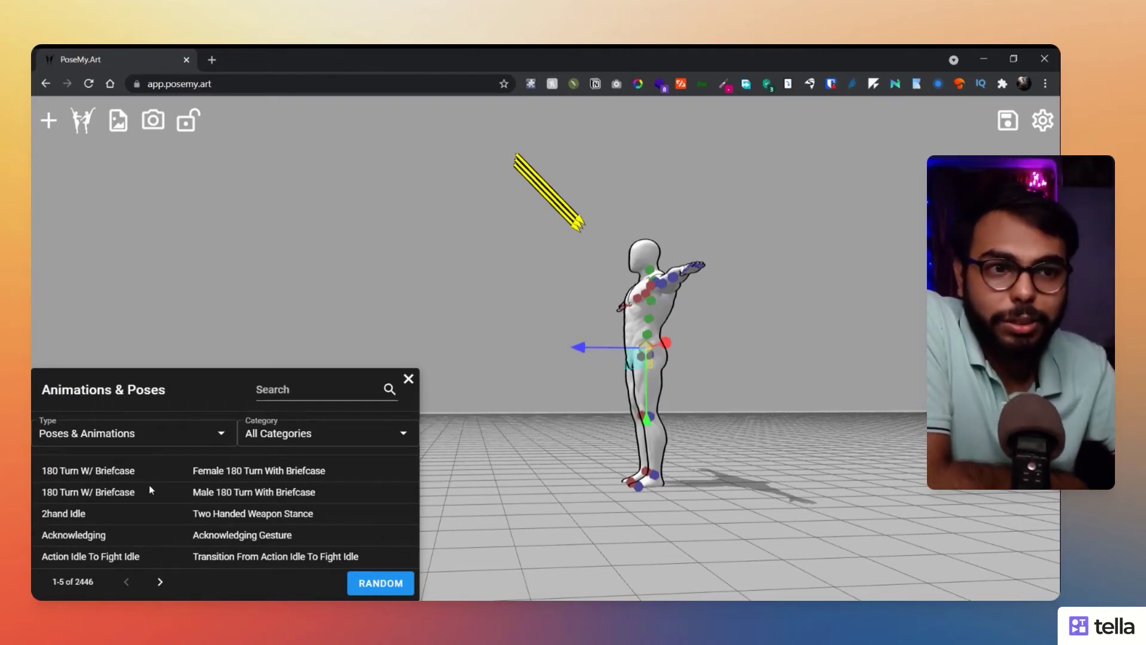
click(197, 492)
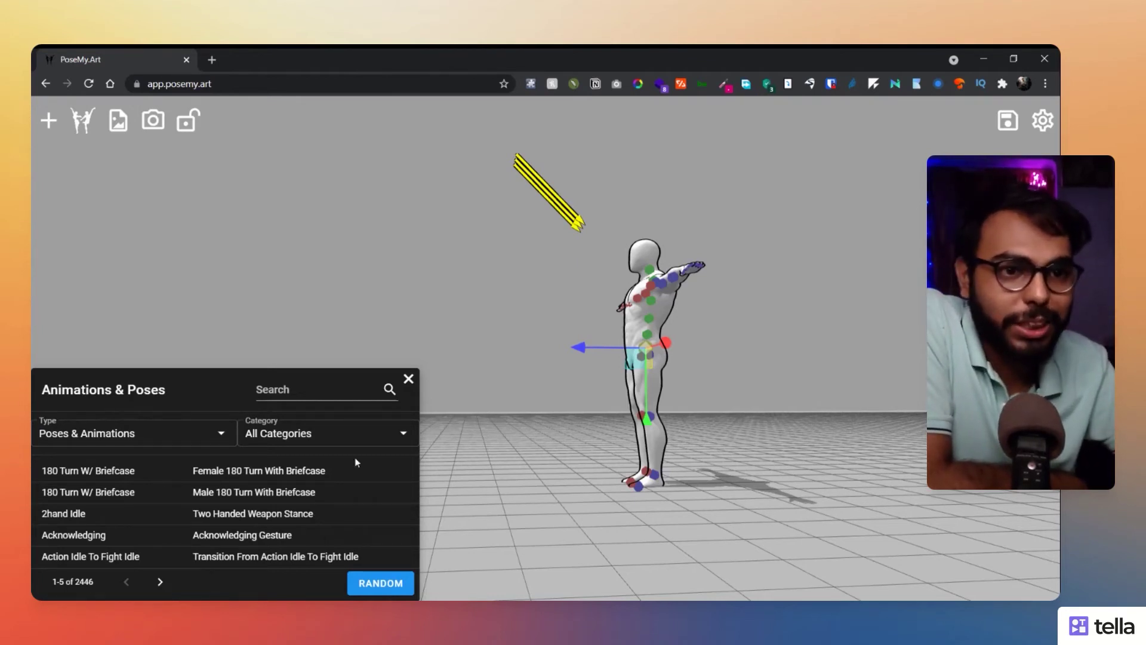
click(390, 436)
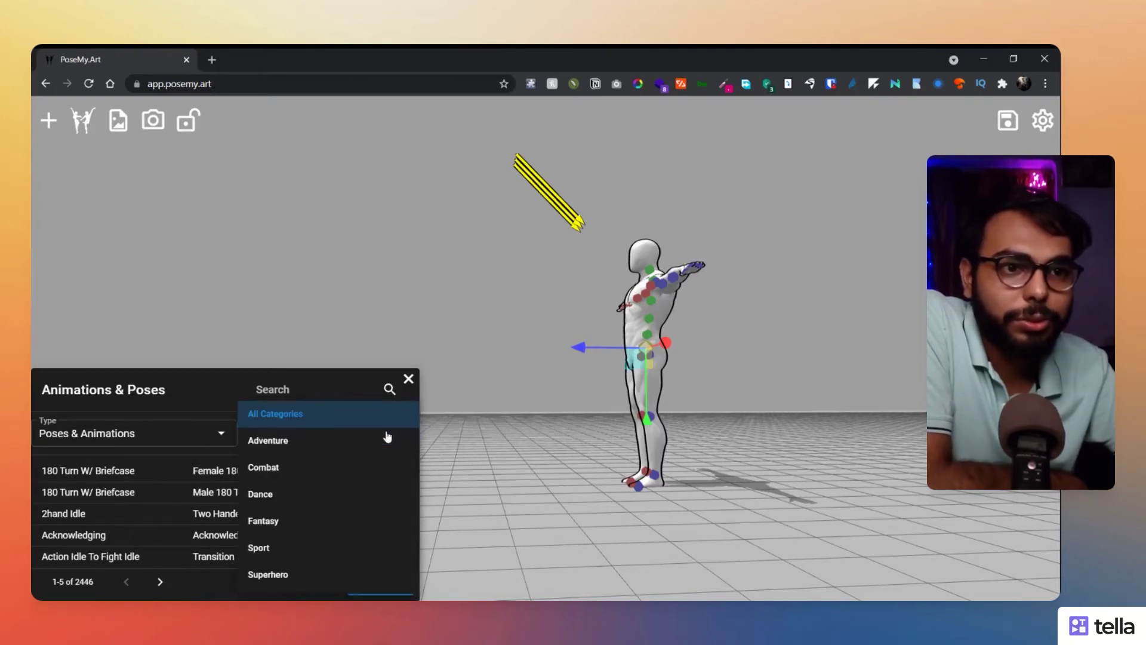
click(276, 467)
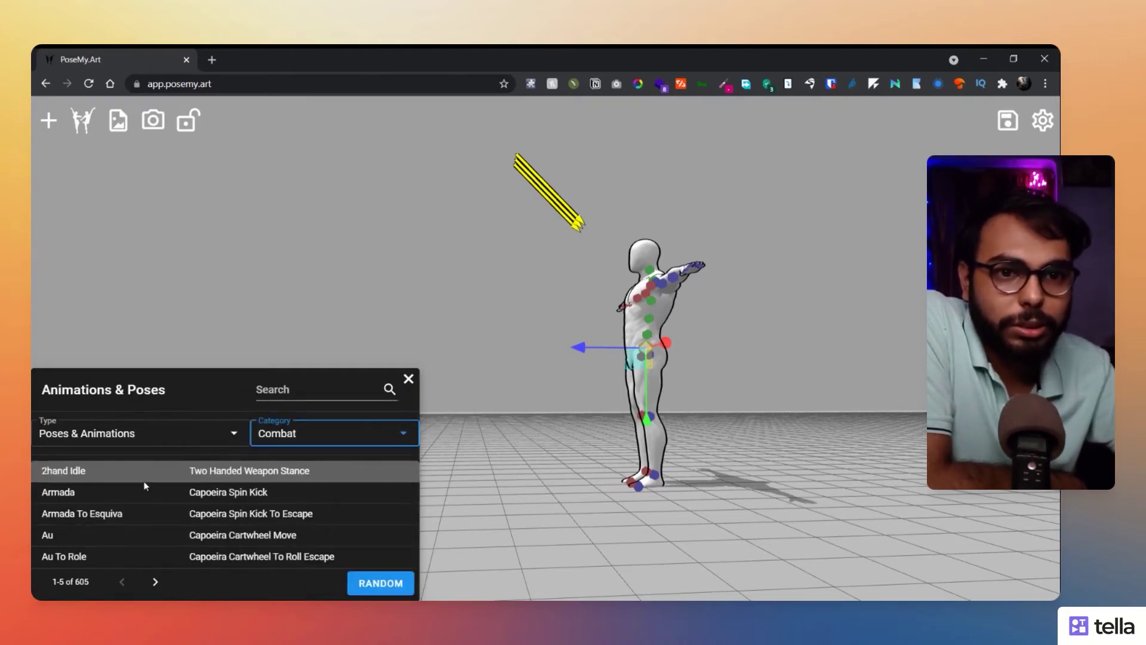
click(212, 476)
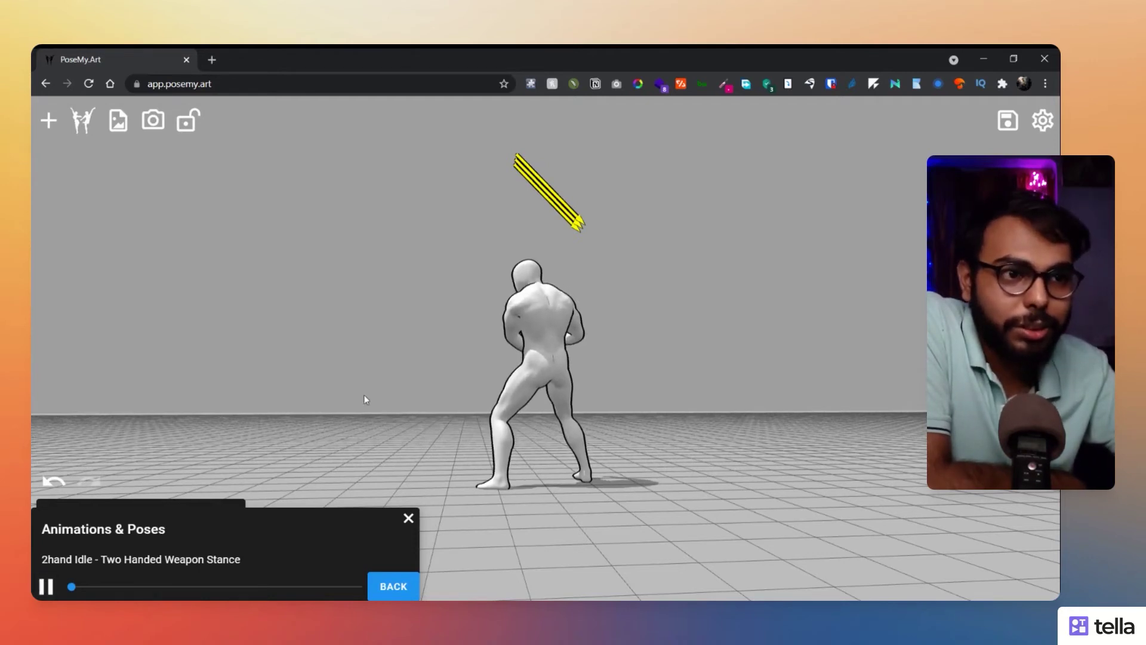
View the figure from the front, pause its idle animation, and close the Animations & Poses panel.
drag(366, 396, 346, 397)
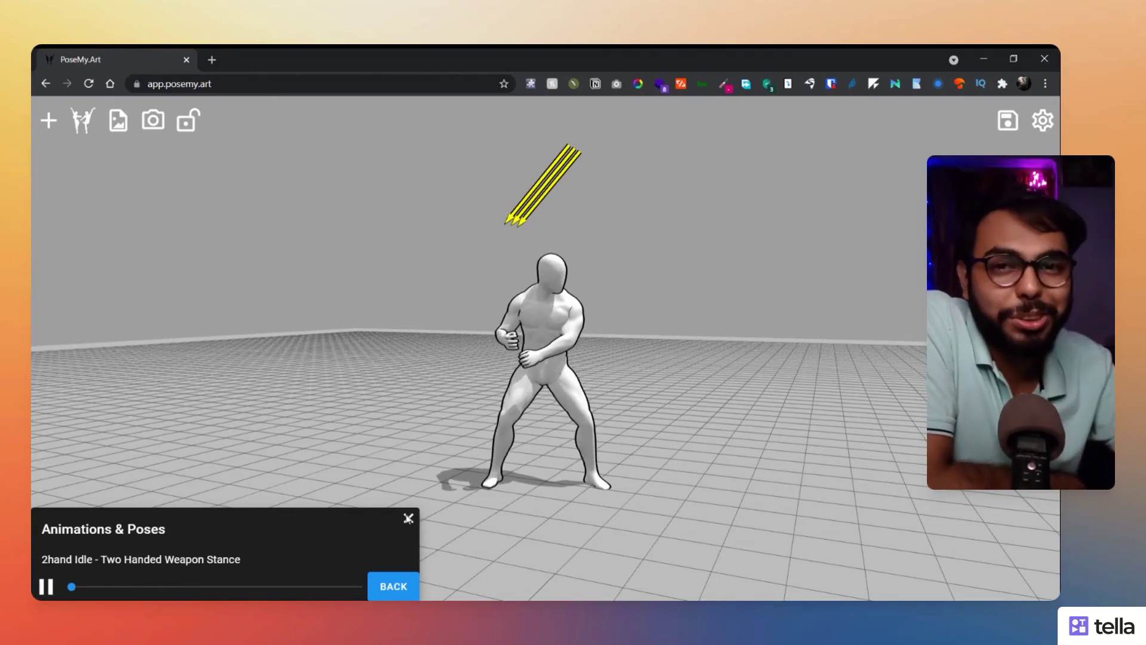
key(space)
click(411, 517)
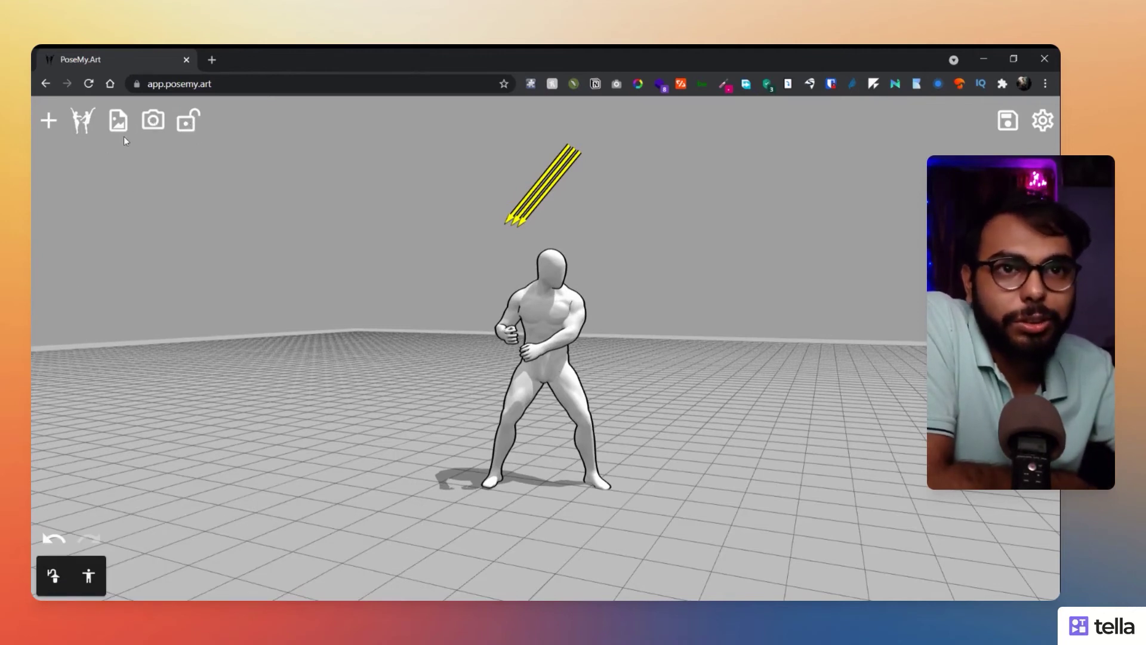
Lock the scene, then open and close the Save & Load options.
click(188, 121)
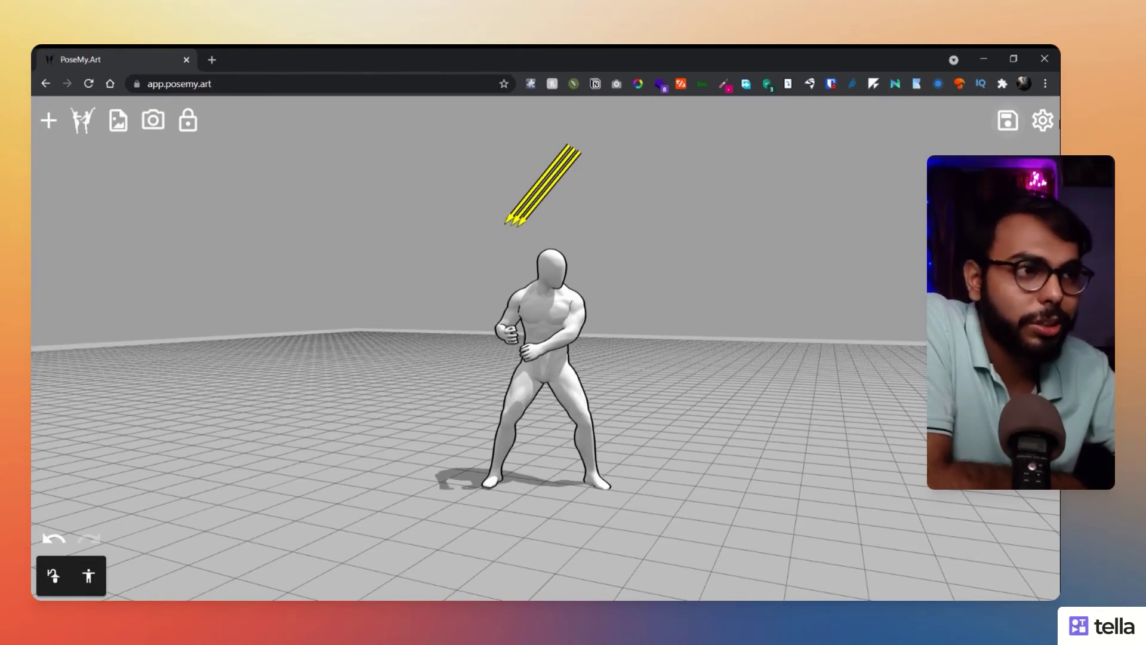
click(1007, 121)
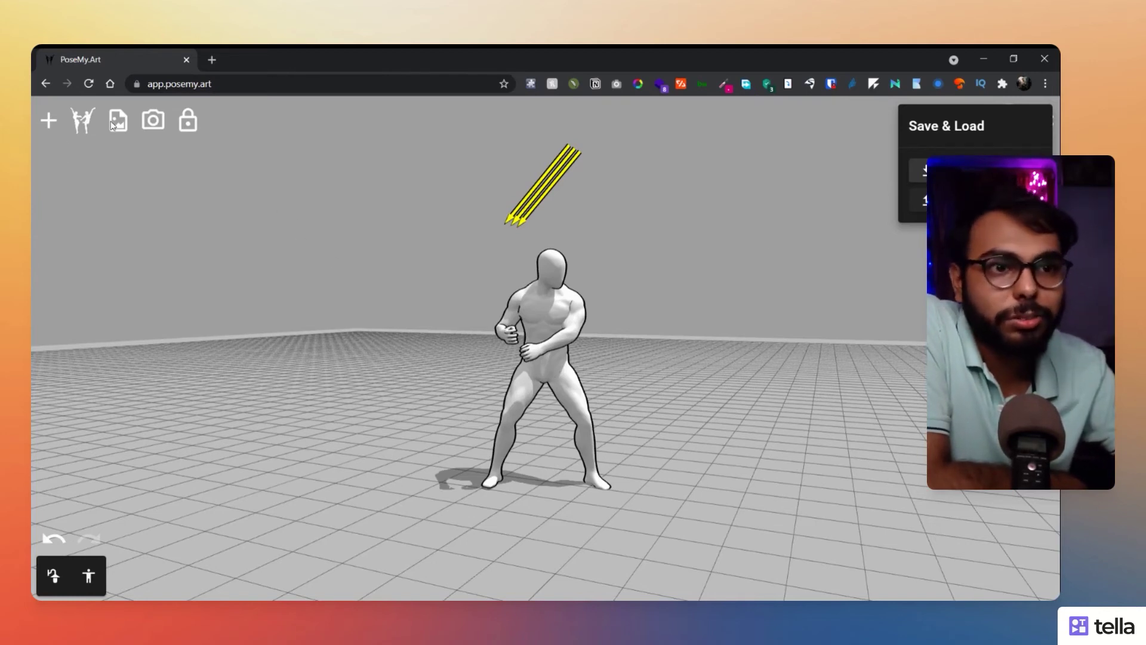
click(128, 181)
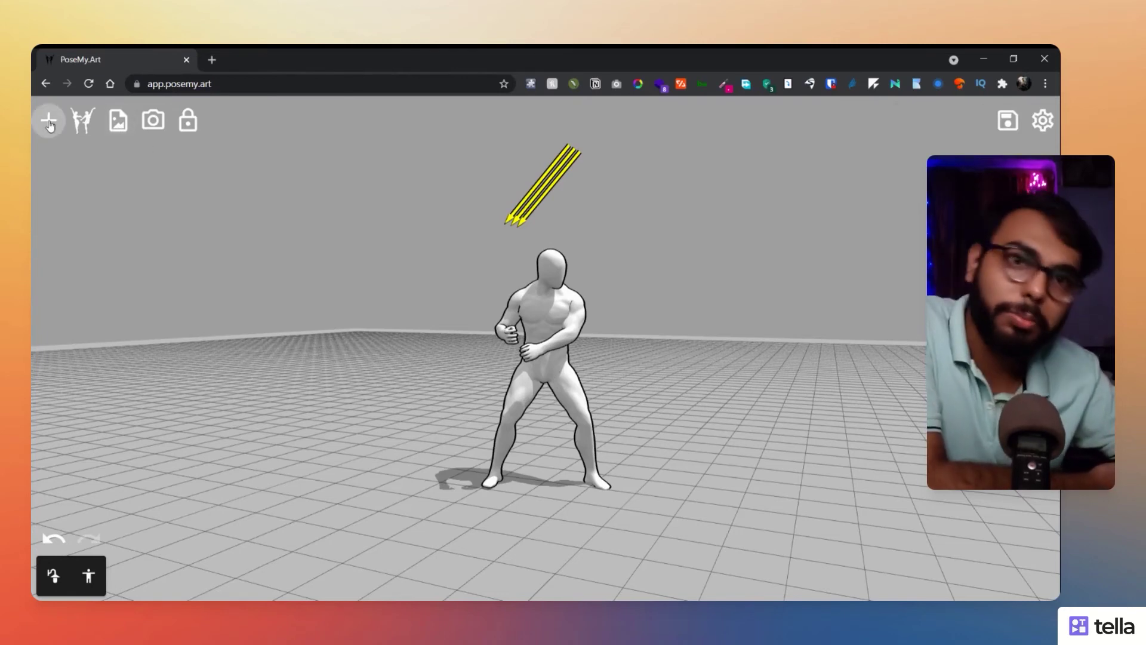
click(50, 125)
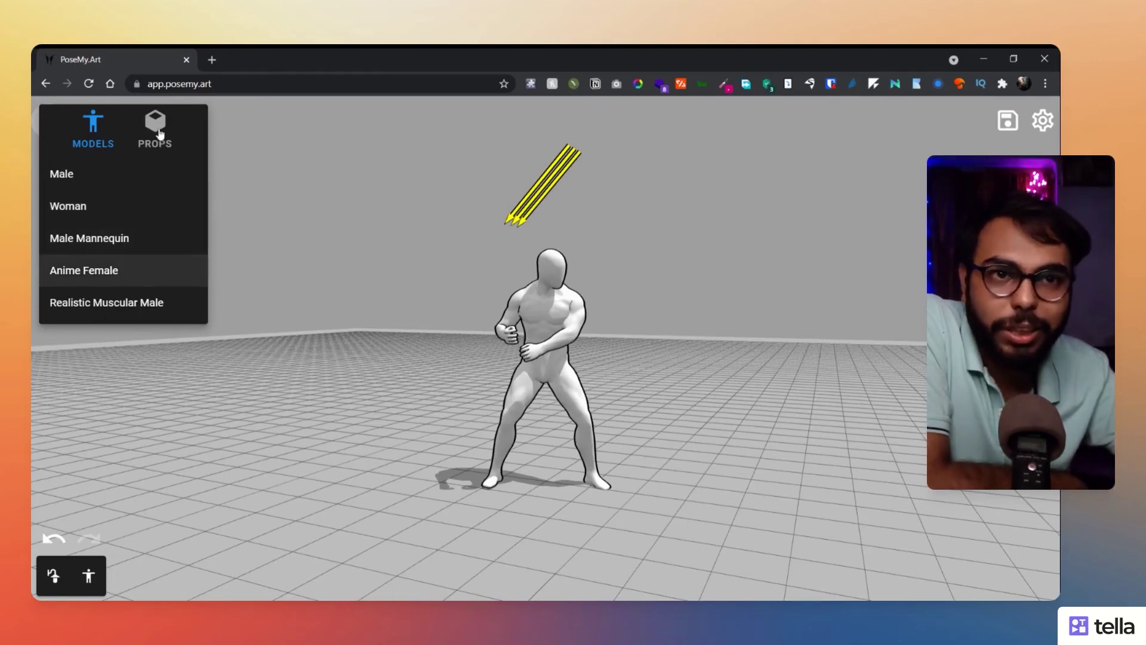
click(353, 191)
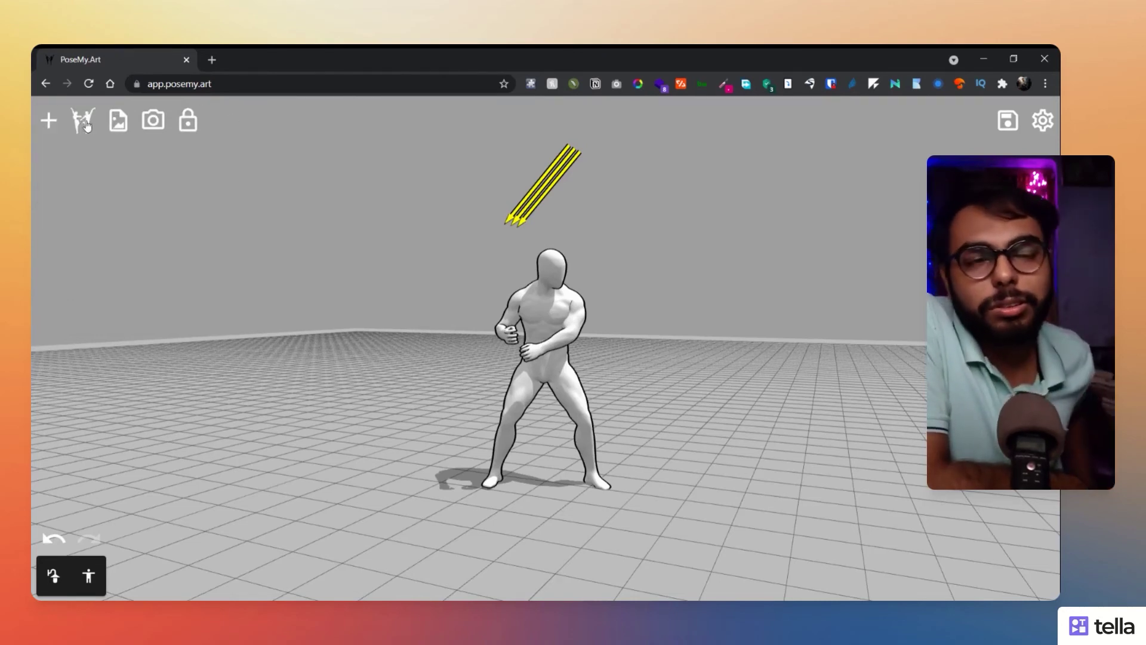
Load the premade 'Sword fight jump attack' scene and dismiss the premade scenes list.
click(86, 124)
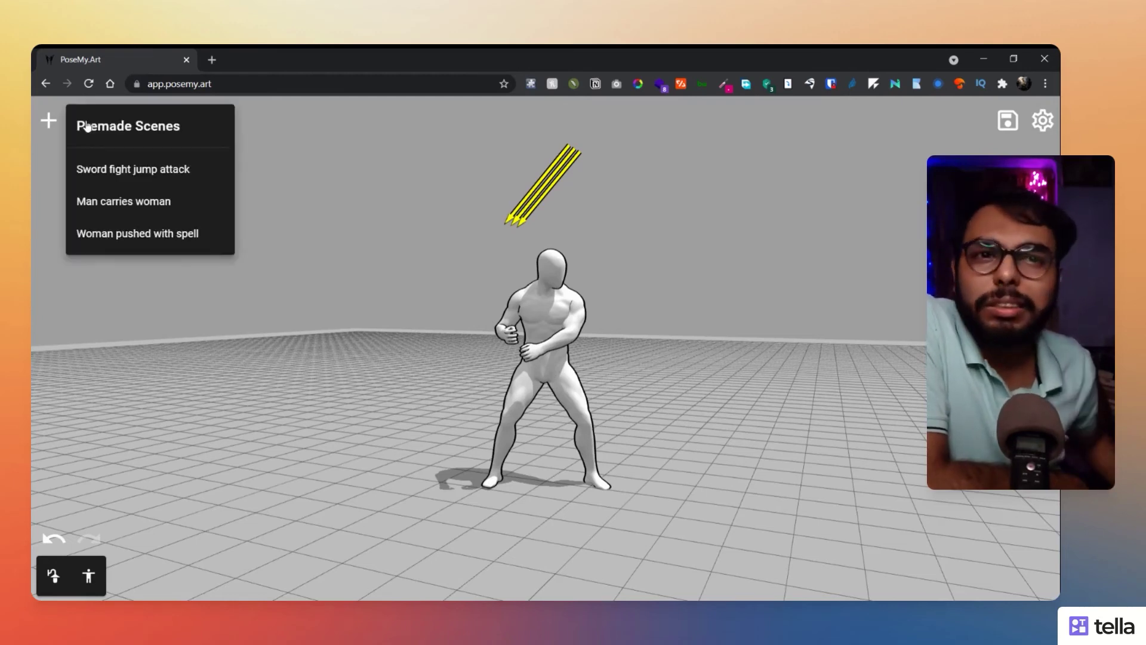
click(137, 170)
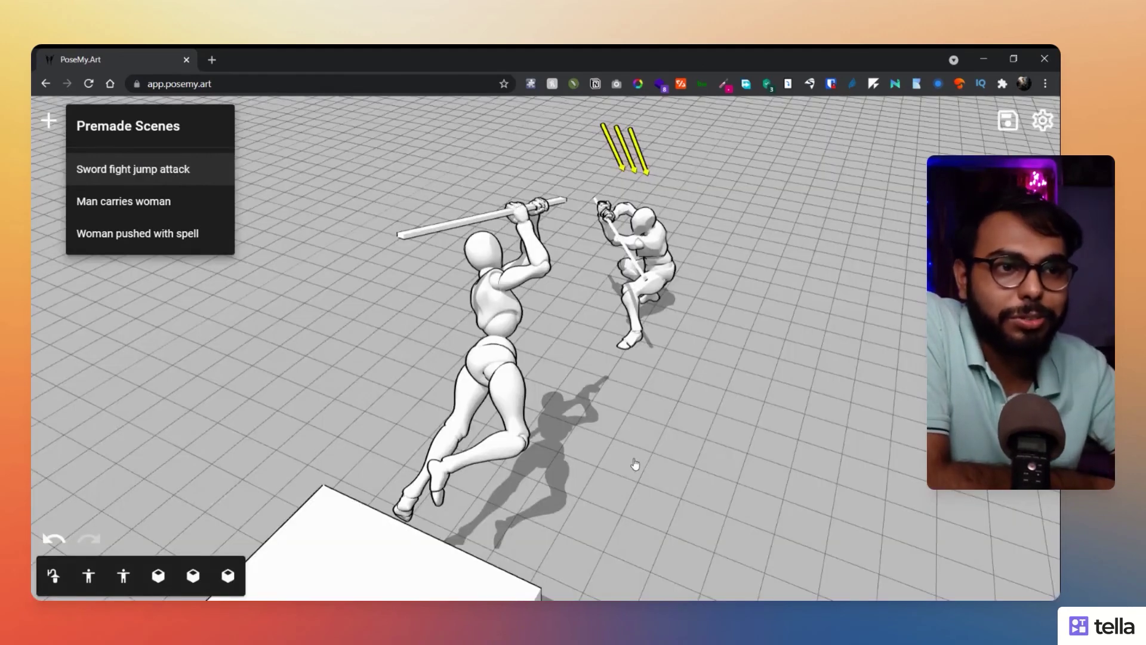
click(418, 363)
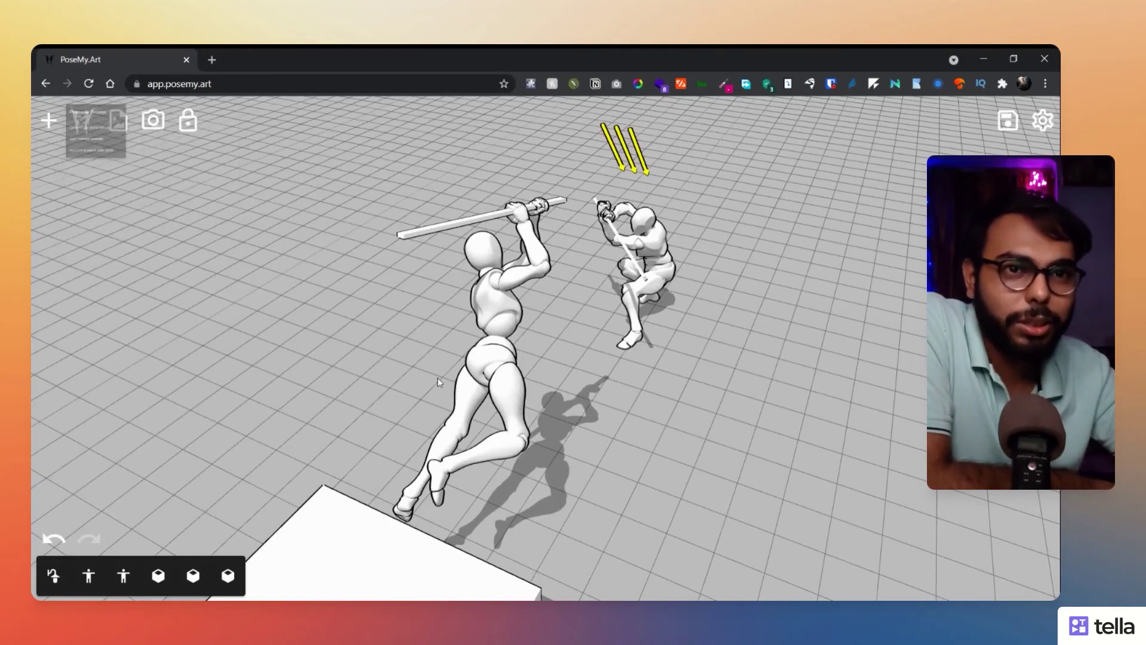